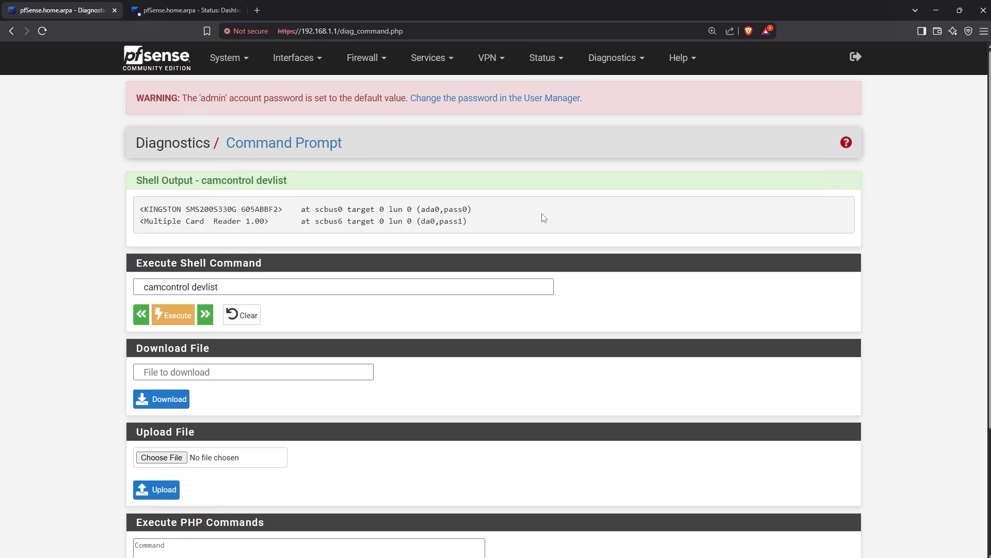
# - Open the Command Prompt diagnostics page and run the shell command "camcontrol devlist"
pyautogui.click(616, 58)
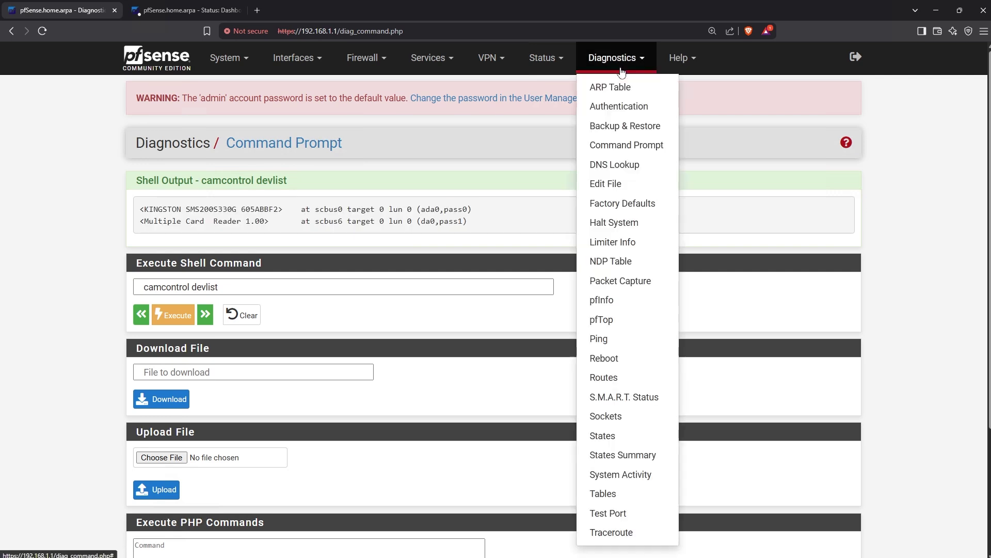
pyautogui.click(639, 144)
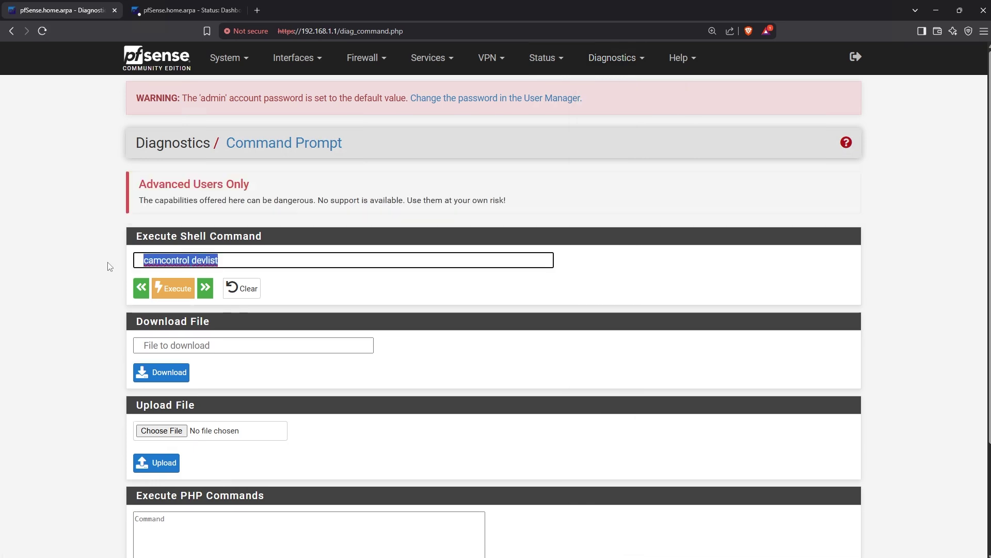
pyautogui.click(178, 292)
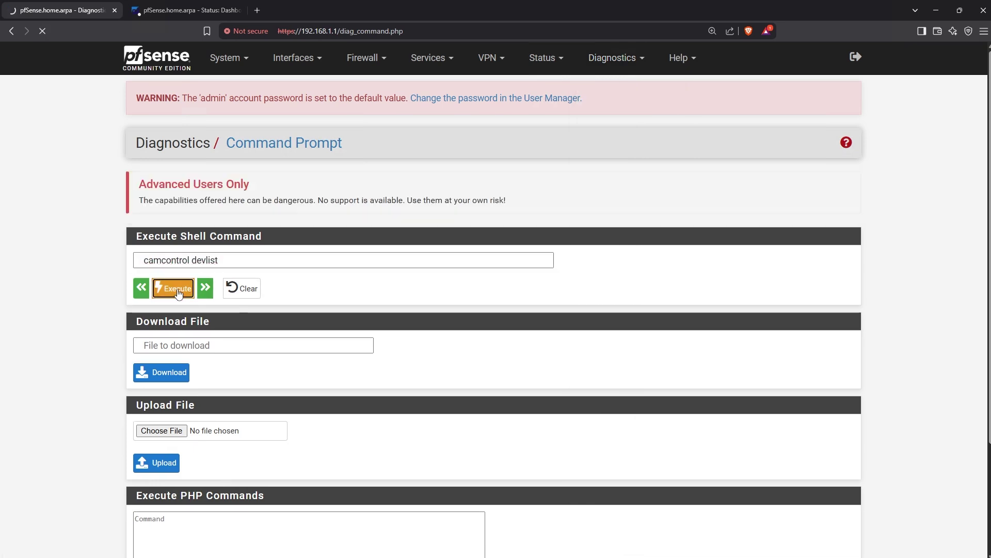
# - Examine the storage device list, checking the Kingston drive and the card reader along with their device names
pyautogui.moveTo(139, 209); pyautogui.dragTo(478, 223)
pyautogui.click(480, 228)
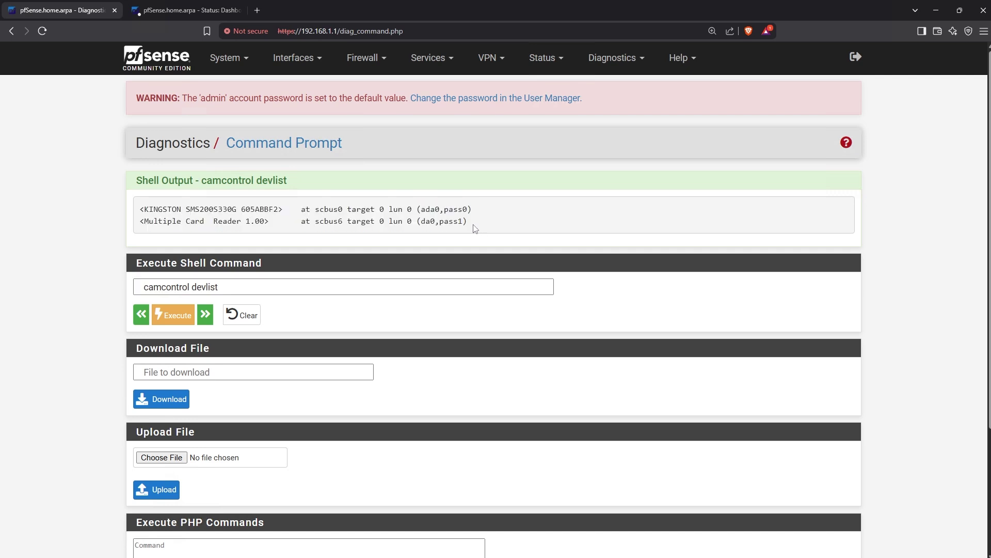
pyautogui.moveTo(144, 209); pyautogui.dragTo(251, 209)
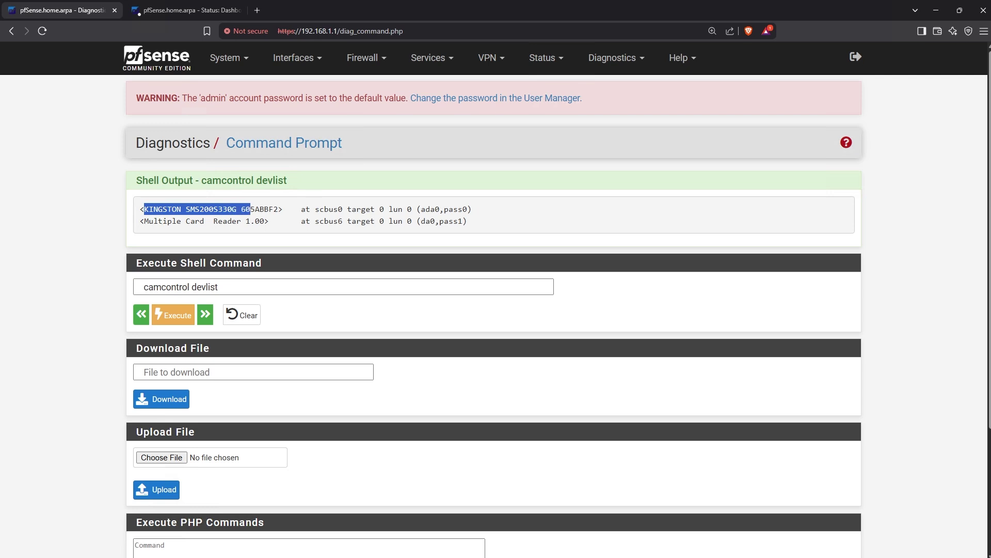
pyautogui.moveTo(421, 208); pyautogui.dragTo(440, 209)
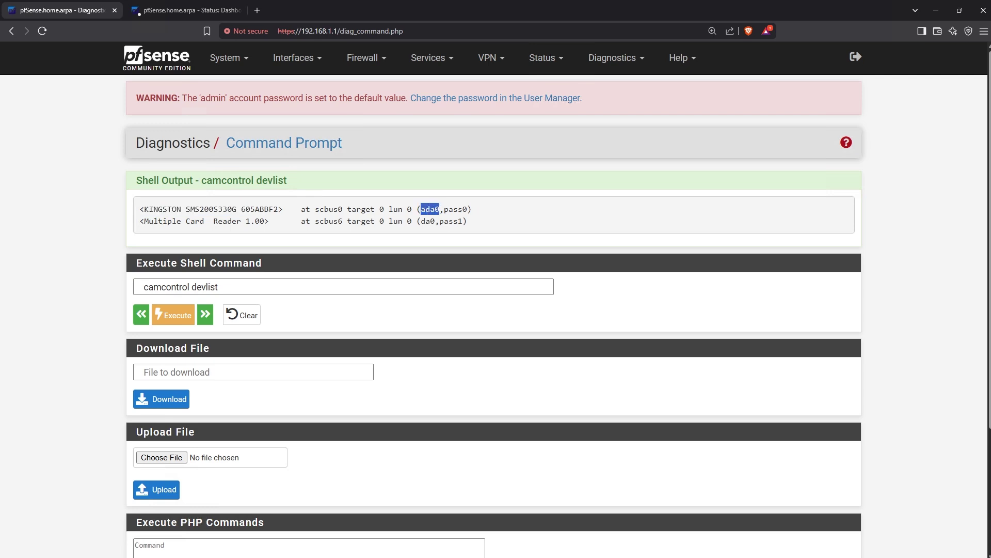
pyautogui.moveTo(144, 220); pyautogui.dragTo(213, 221)
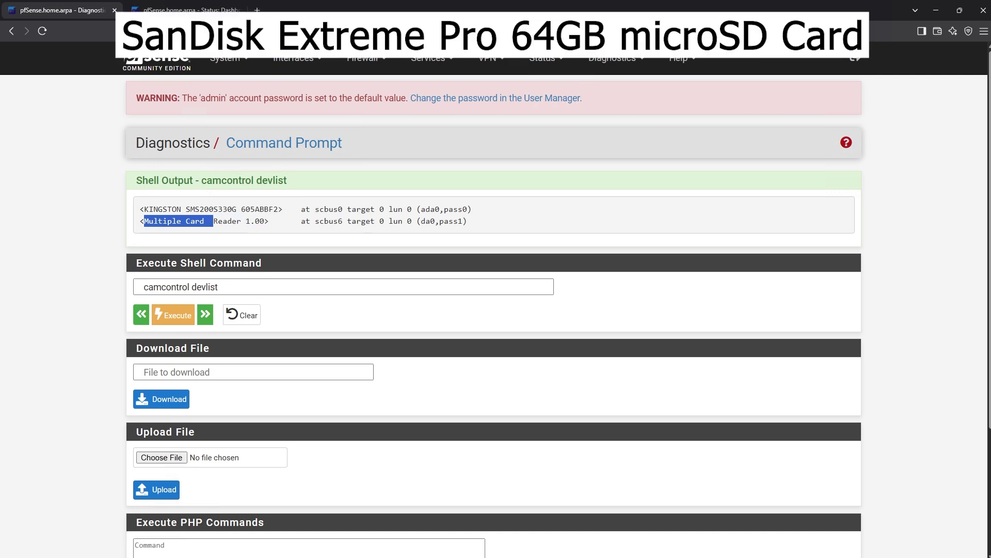
pyautogui.moveTo(212, 221); pyautogui.dragTo(269, 221)
pyautogui.moveTo(419, 221); pyautogui.dragTo(436, 222)
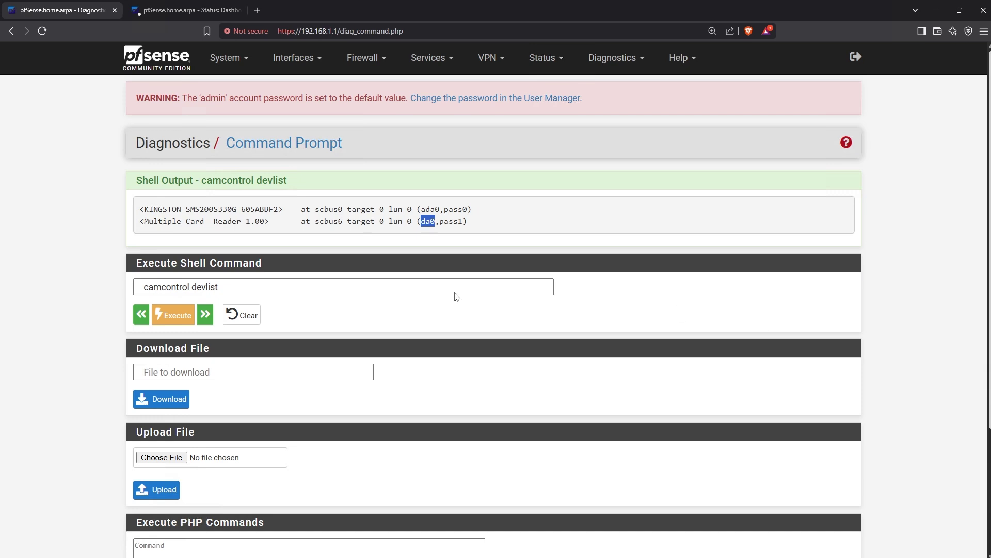
pyautogui.moveTo(443, 221); pyautogui.dragTo(421, 209)
# - Run the shell command "diskinfo -t /dev/ada0" to benchmark the Kingston drive
pyautogui.press('Tab')
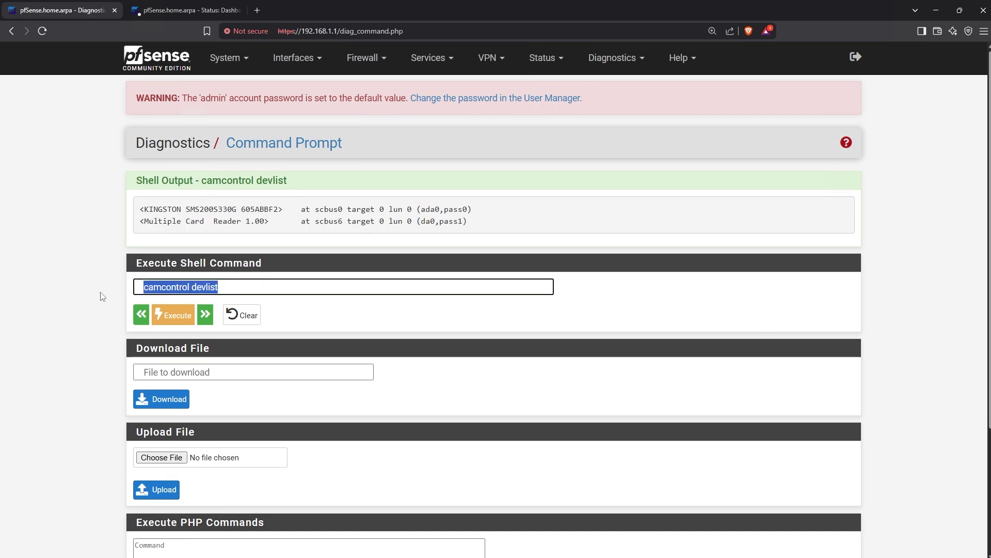
pyautogui.write('diskinfo -t /dev/ada0')
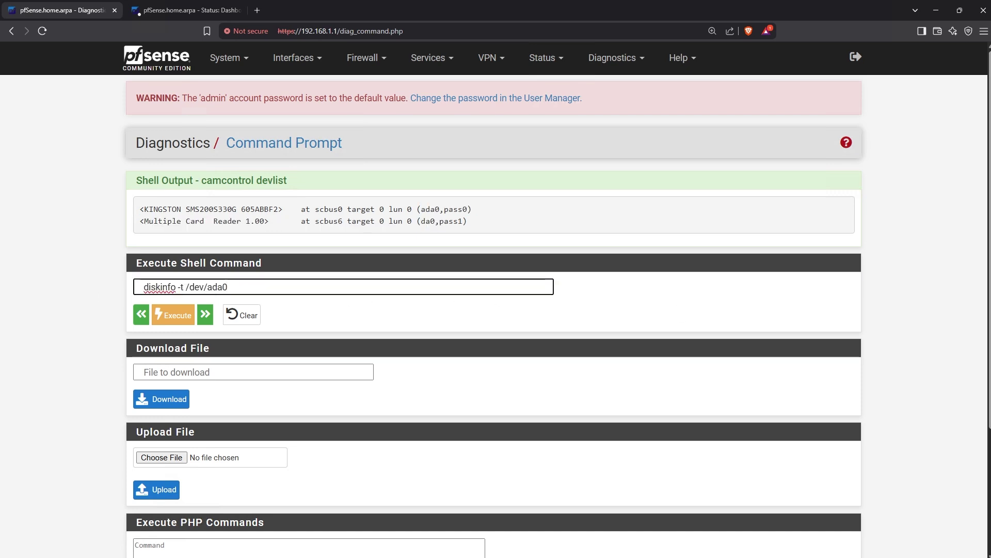
pyautogui.hotkey('shift', 'Left')
pyautogui.hotkey('shift', 'Left')
pyautogui.hotkey('shift', 'Left')
pyautogui.hotkey('shift', 'Left')
pyautogui.hotkey('shift', 'Left')
pyautogui.hotkey('shift', 'Right')
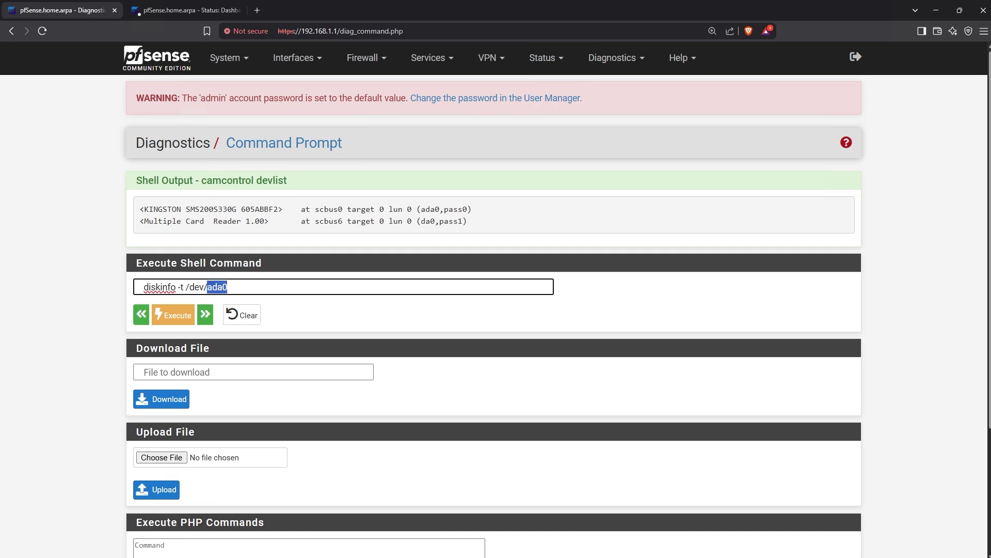
pyautogui.moveTo(440, 210); pyautogui.dragTo(421, 210)
pyautogui.click(258, 286)
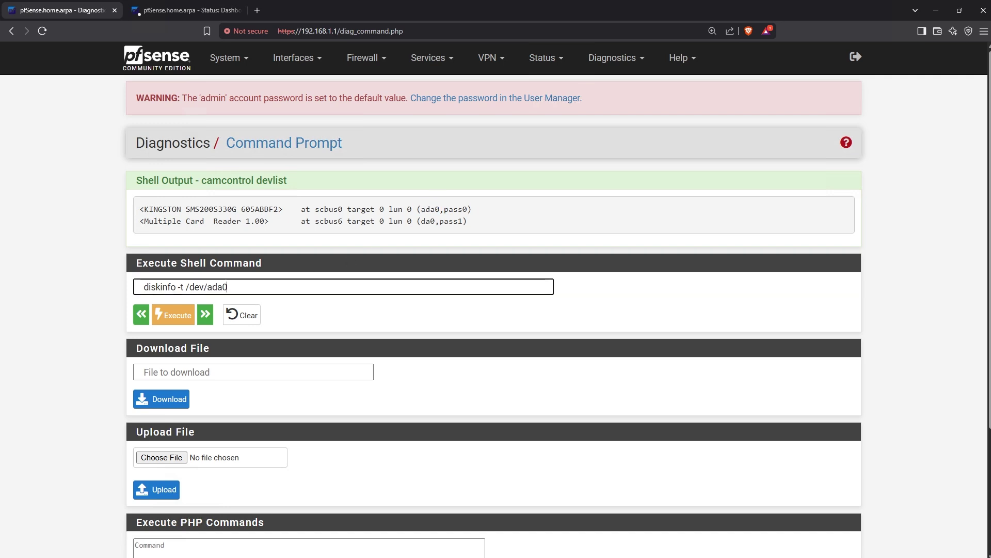
pyautogui.click(175, 320)
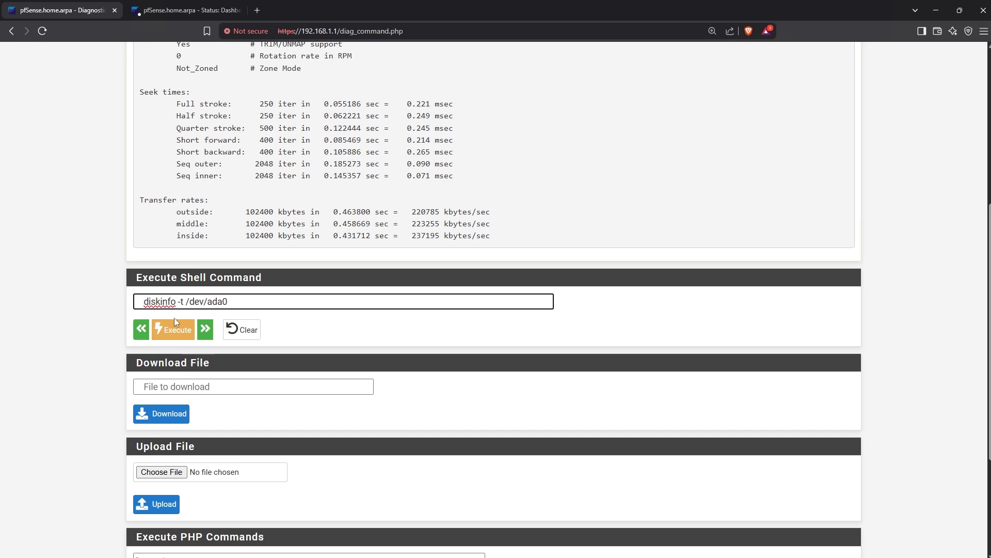
# - Review the Kingston drive's diskinfo output: media size, TRIM support, rotation rate, seek times and transfer rates
pyautogui.scroll(5, 175, 317)
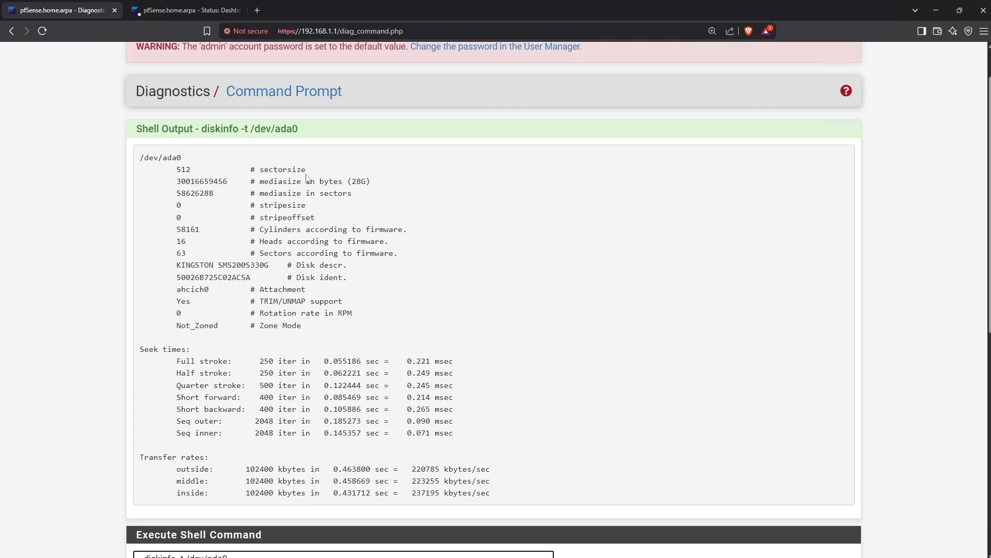
pyautogui.moveTo(348, 181); pyautogui.dragTo(376, 186)
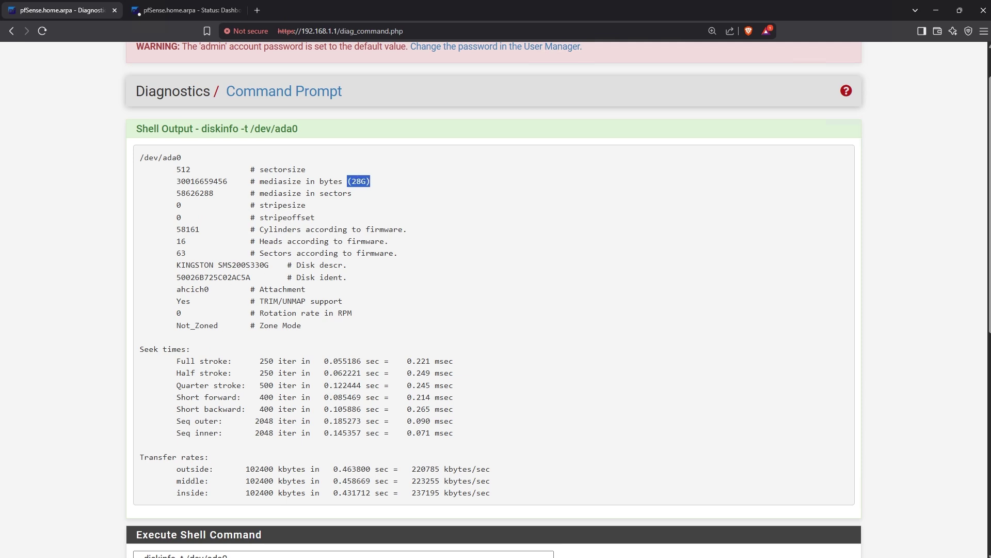
pyautogui.moveTo(176, 288); pyautogui.dragTo(315, 313)
pyautogui.click(302, 325)
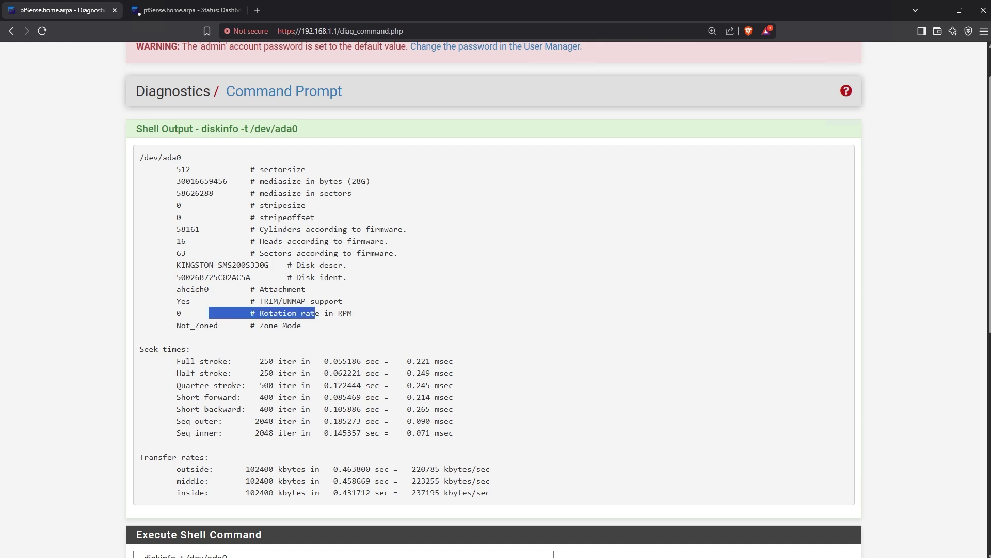
pyautogui.moveTo(139, 349); pyautogui.dragTo(209, 349)
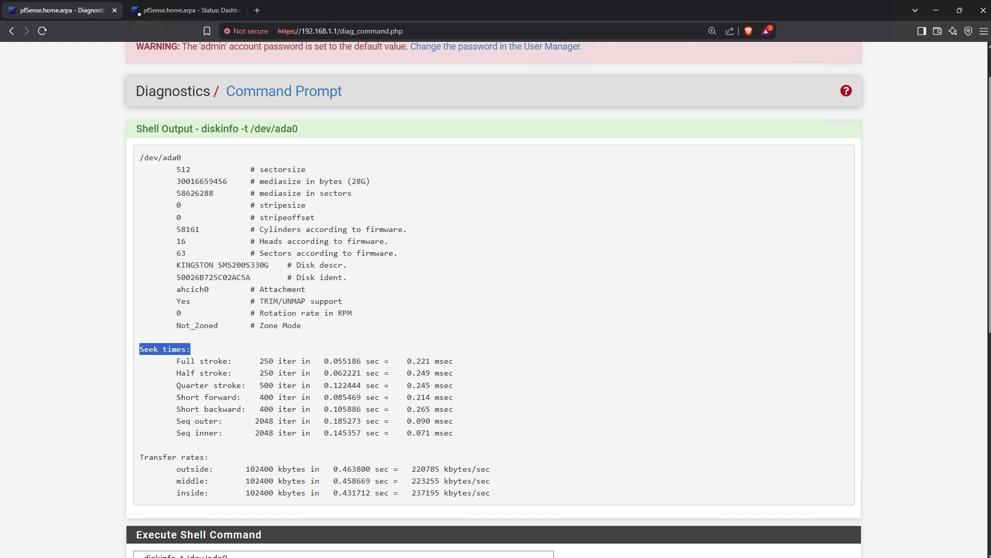
pyautogui.moveTo(408, 361)
pyautogui.mouseDown()
pyautogui.moveTo(421, 361)
pyautogui.moveTo(430, 433)
pyautogui.mouseUp()
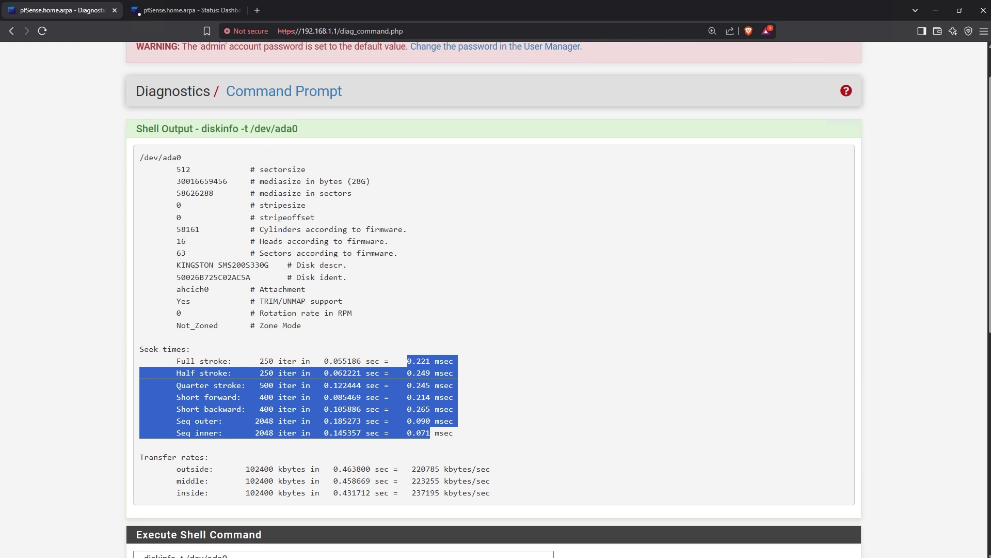
pyautogui.moveTo(140, 457); pyautogui.dragTo(204, 457)
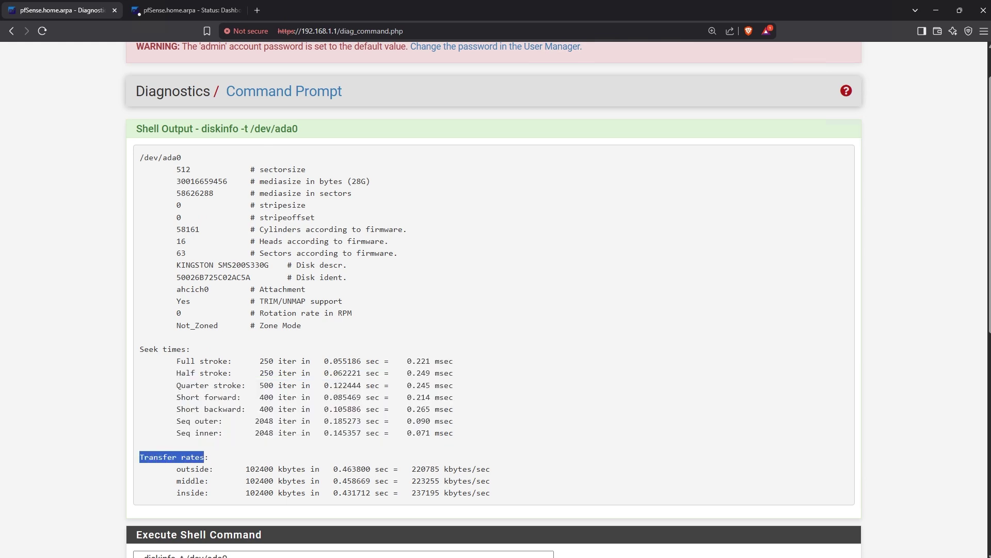
pyautogui.moveTo(412, 481); pyautogui.dragTo(425, 481)
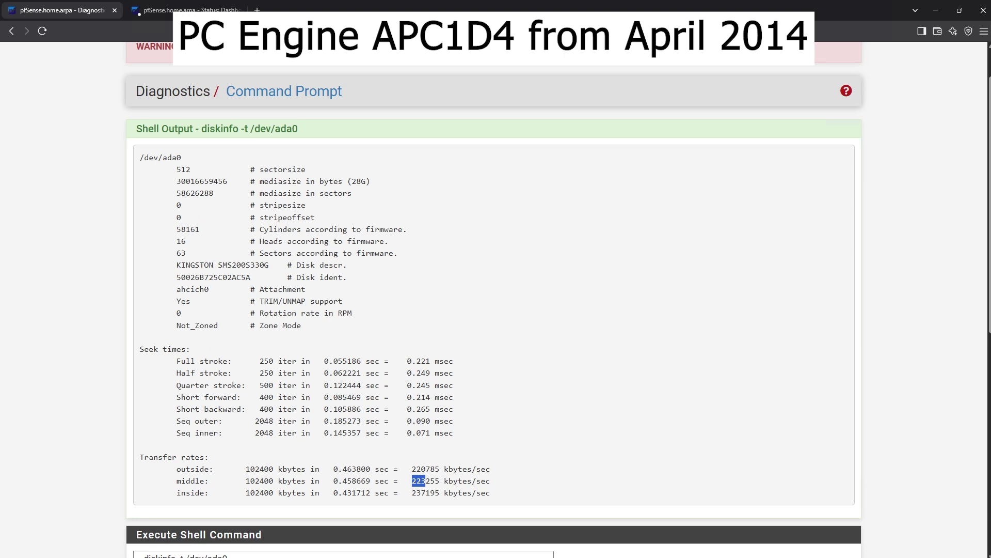
# - Change the shell command to "diskinfo -t /dev/da0" and run it to benchmark the card reader
pyautogui.scroll(-2, 495, 310)
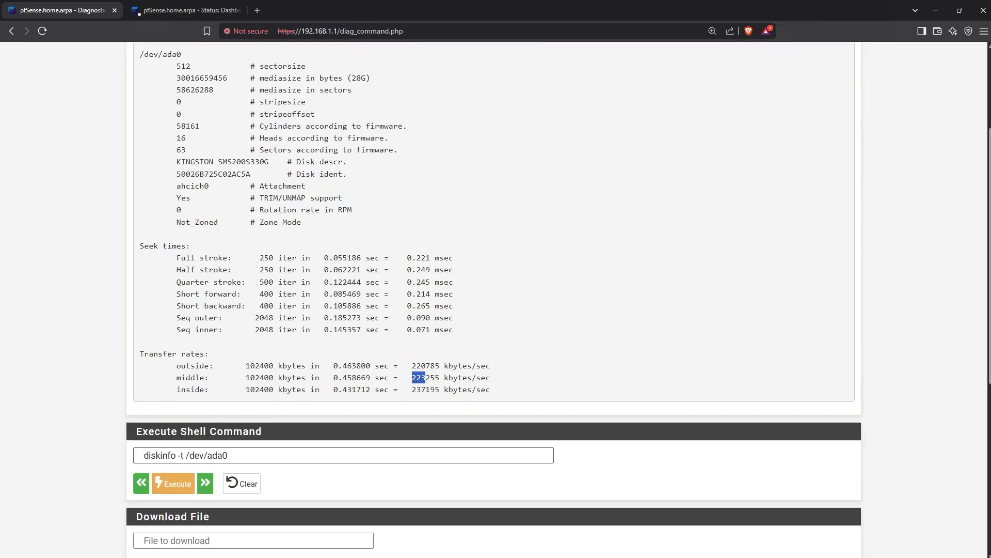
pyautogui.click(212, 455)
pyautogui.press('BackSpace')
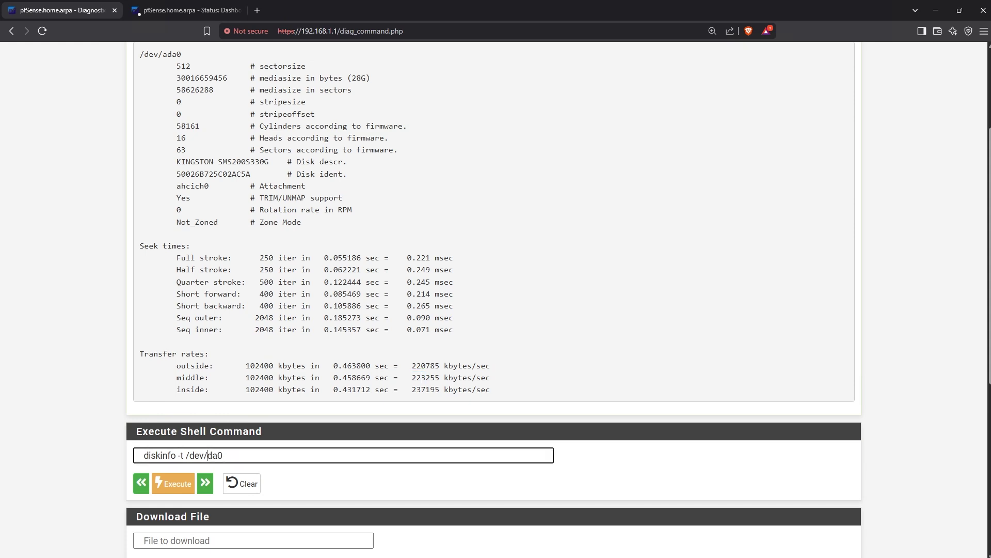
pyautogui.click(171, 483)
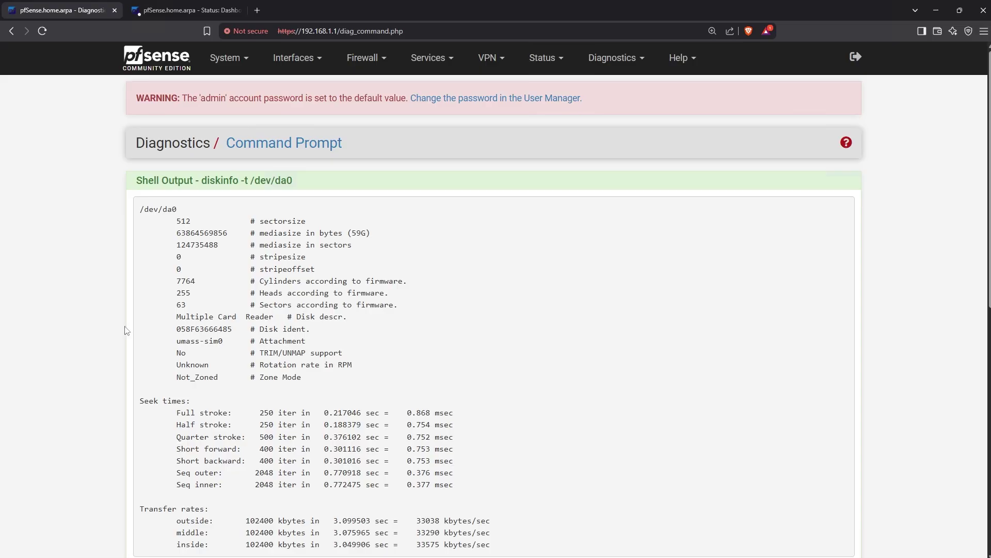
# - Review the card reader's diskinfo output: media size, TRIM support, rotation rate, seek times and middle transfer rate
pyautogui.moveTo(250, 233); pyautogui.dragTo(367, 233)
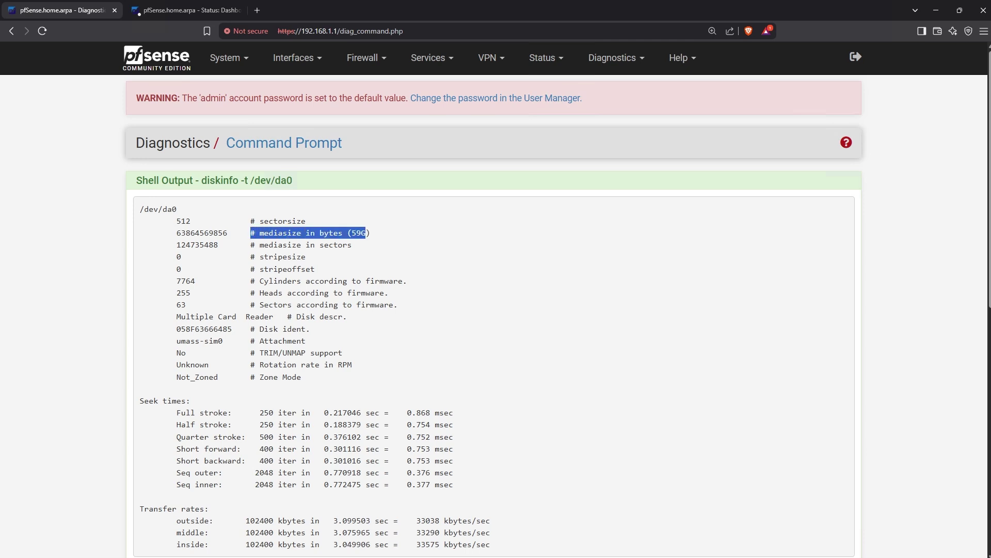
pyautogui.moveTo(177, 352); pyautogui.dragTo(354, 365)
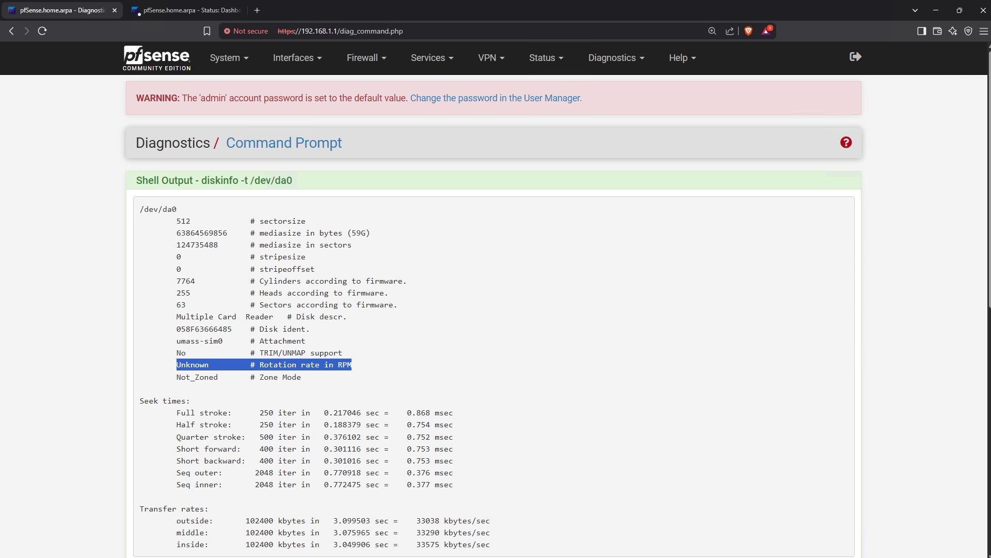
pyautogui.moveTo(139, 401)
pyautogui.mouseDown()
pyautogui.moveTo(431, 413)
pyautogui.moveTo(458, 426)
pyautogui.moveTo(431, 460)
pyautogui.mouseUp()
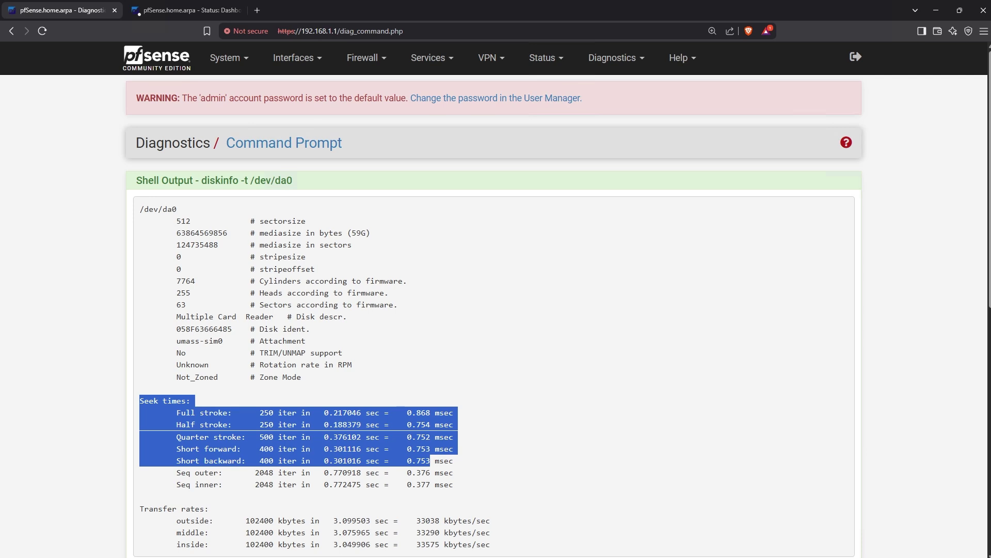
pyautogui.scroll(-1, 310, 465)
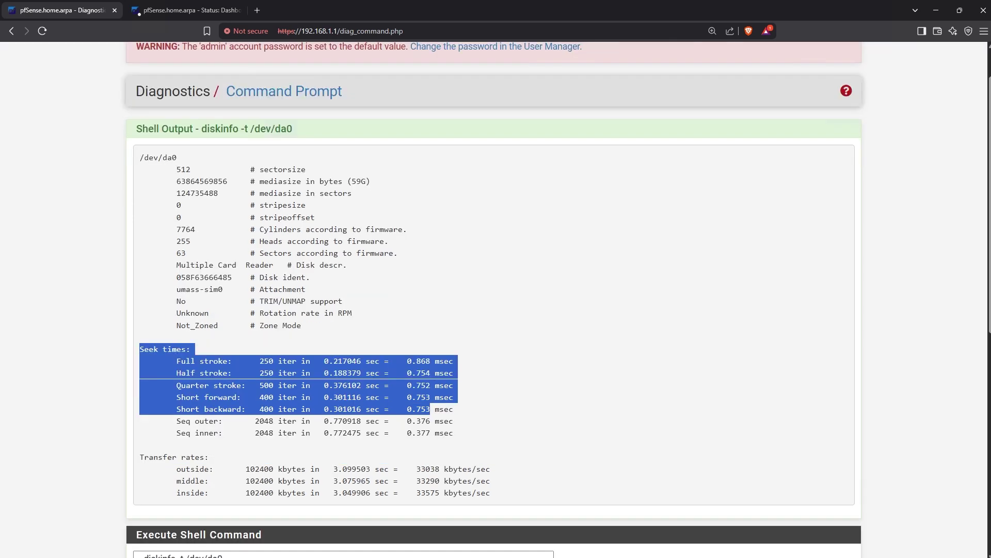
pyautogui.moveTo(140, 457); pyautogui.dragTo(209, 457)
pyautogui.moveTo(416, 481)
pyautogui.mouseDown()
pyautogui.moveTo(440, 481)
pyautogui.moveTo(426, 481)
pyautogui.mouseUp()
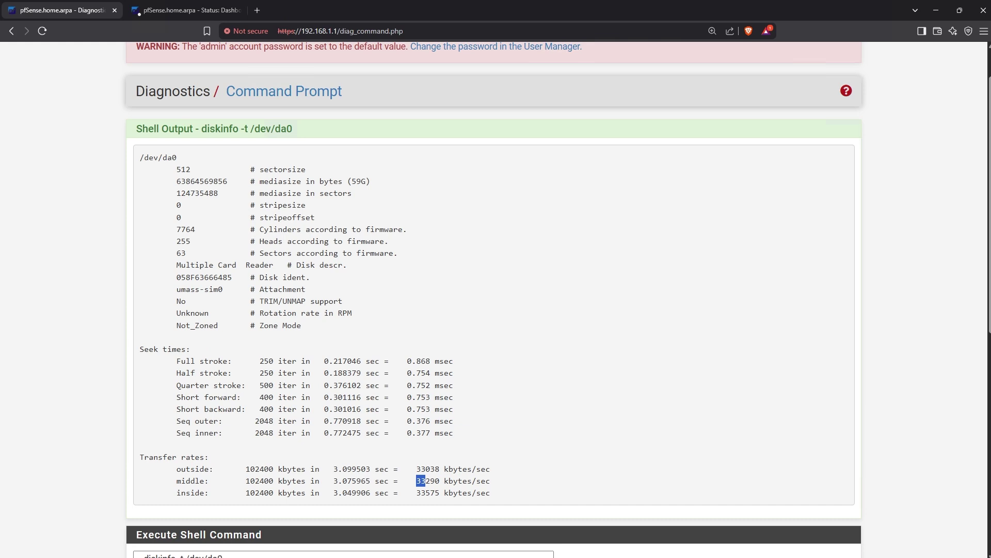
pyautogui.moveTo(426, 481); pyautogui.dragTo(417, 481)
pyautogui.moveTo(416, 481); pyautogui.dragTo(426, 481)
pyautogui.moveTo(417, 481); pyautogui.dragTo(425, 481)
pyautogui.click(425, 481)
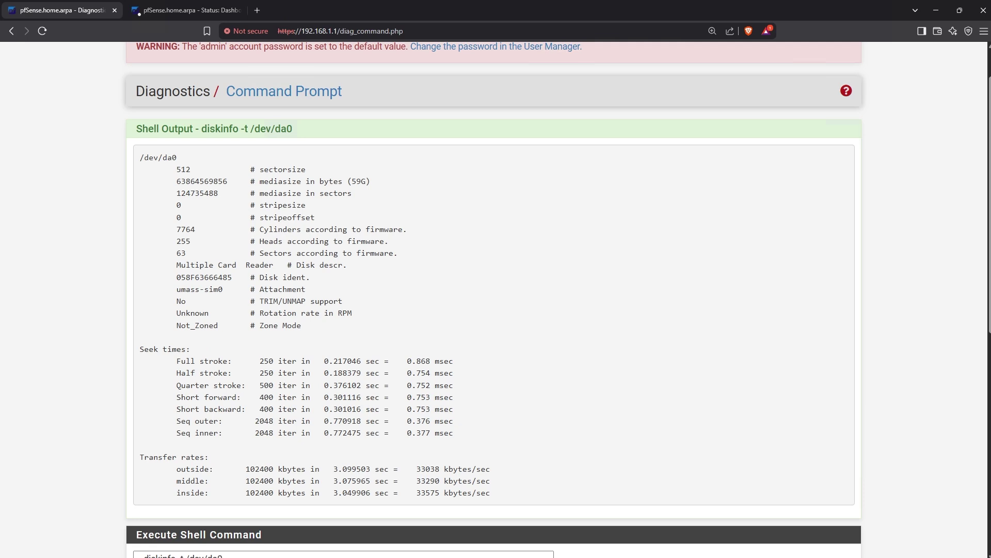